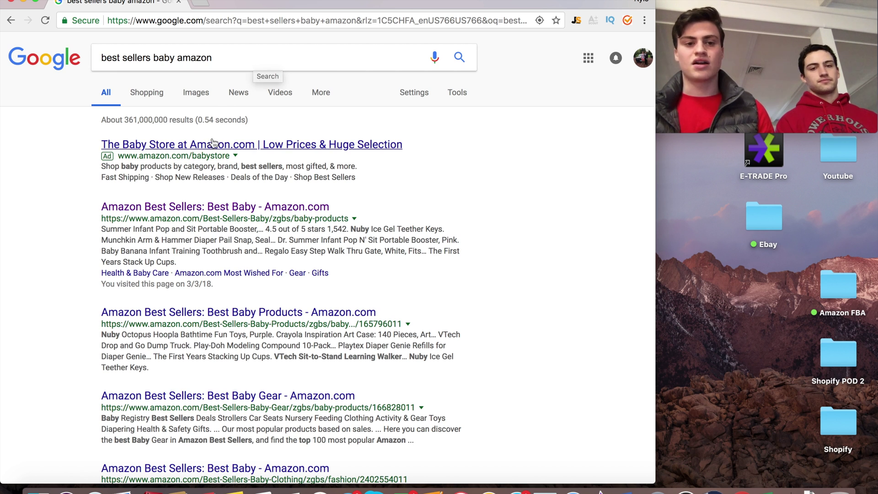
Open the Amazon Best Sellers: Best Baby result and browse the ranked baby products down to the Philips Avent Soothie
left_click(205, 211)
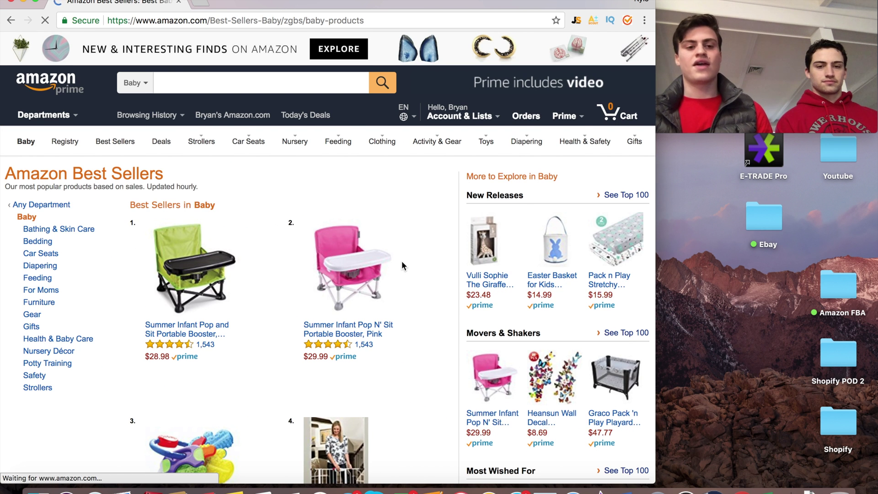
scroll(402, 265, "down", 10)
scroll(402, 263, "up", 3)
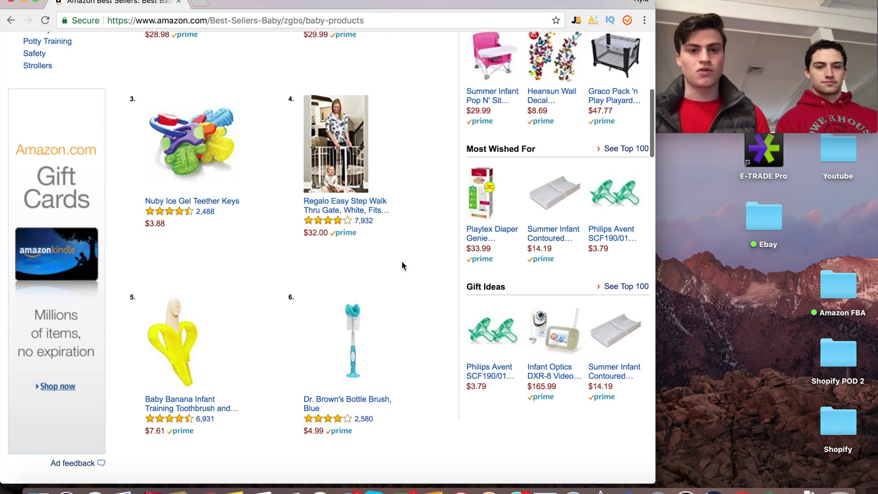
scroll(401, 265, "up", 2)
scroll(402, 266, "down", 6)
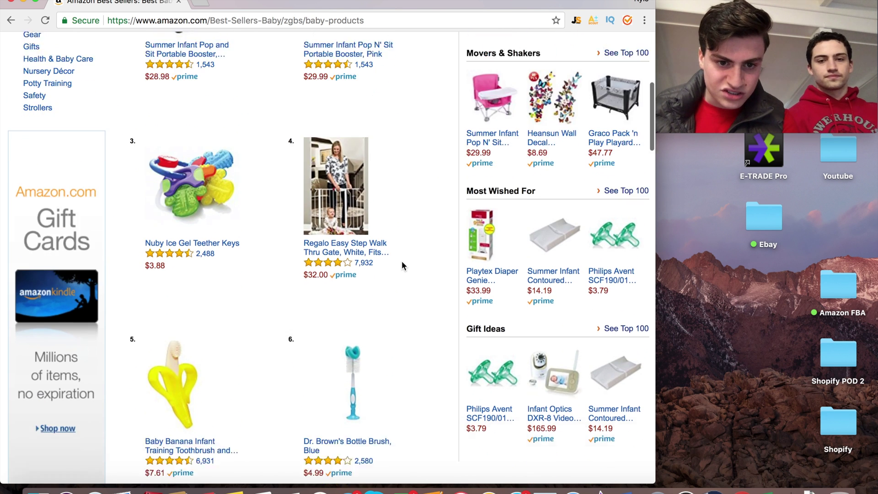
scroll(401, 265, "down", 12)
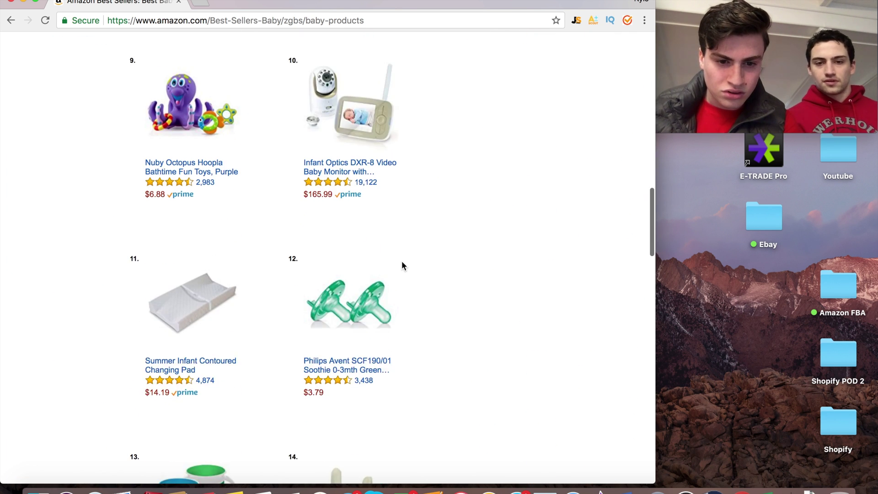
scroll(401, 265, "down", 1)
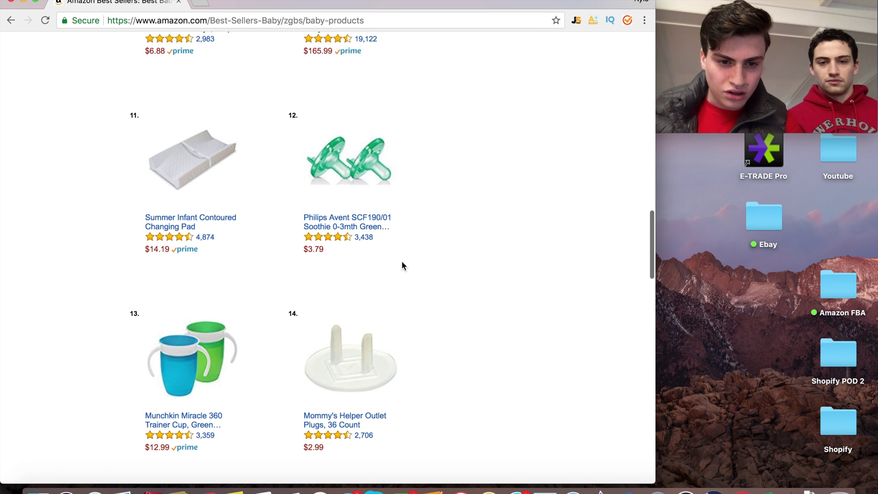
Open the Philips Avent SCF190/01 Soothie product and go to its Philips AVENT brand page to browse the listings
left_click(357, 228)
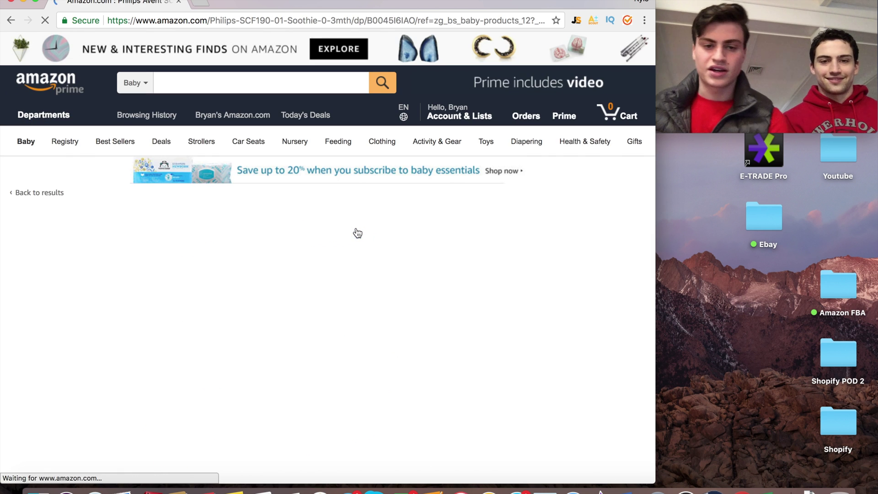
scroll(322, 284, "down", 2)
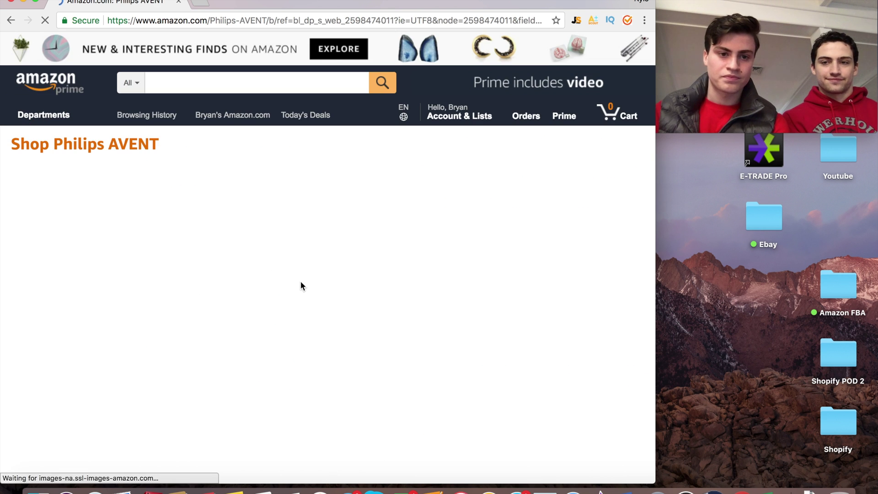
scroll(337, 284, "down", 15)
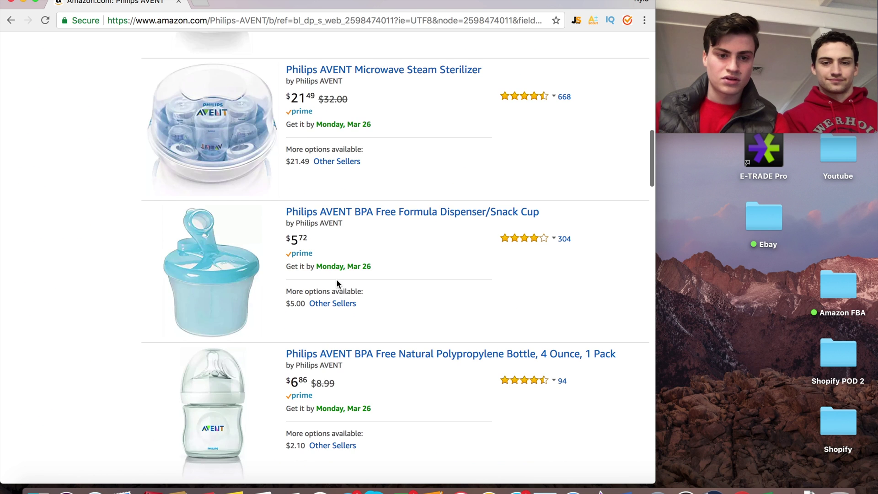
scroll(338, 283, "up", 5)
scroll(337, 280, "up", 6)
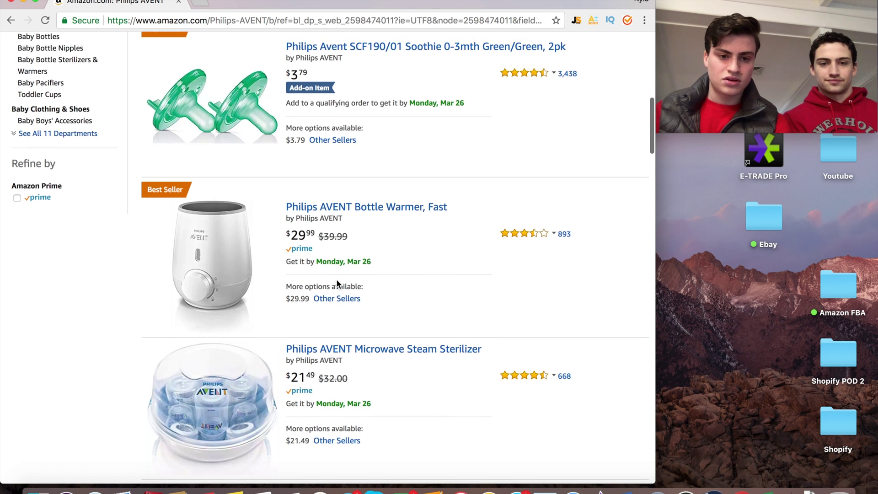
scroll(337, 284, "down", 1)
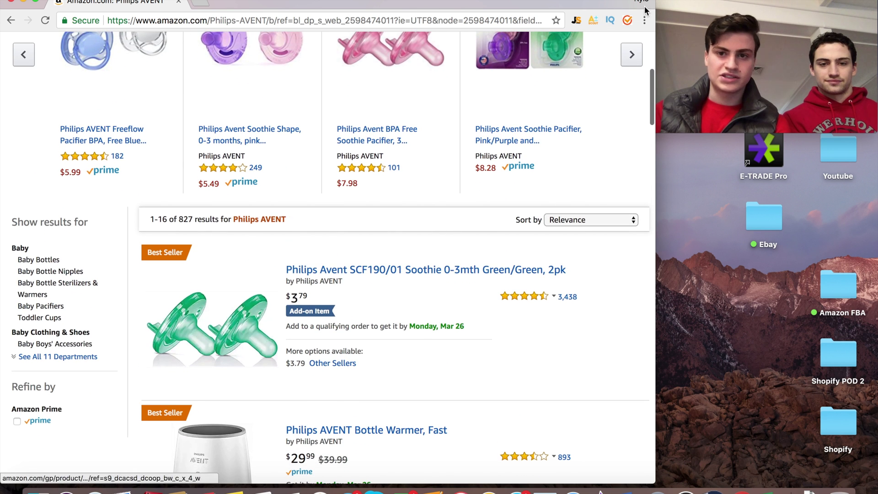
Run the Jungle Scout extension on the Philips AVENT listings and extract further result pages, widening the browser window to fit the table
left_click(577, 21)
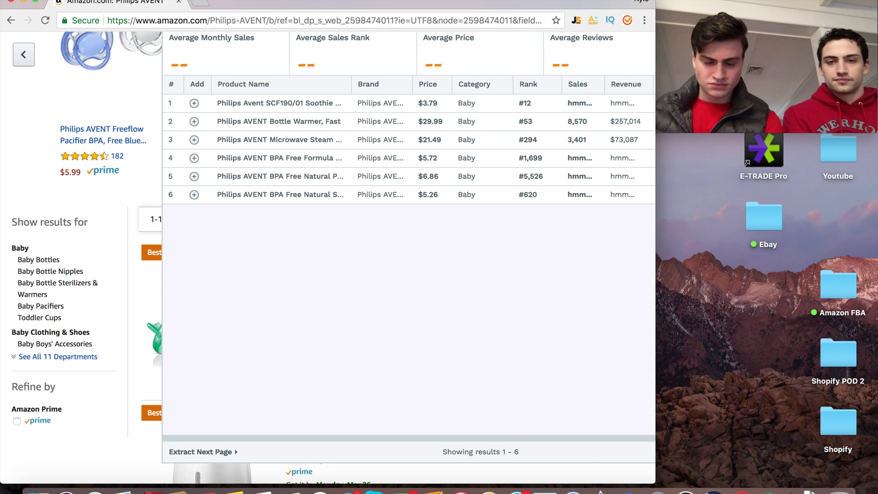
left_click_drag(655, 256, 694, 257)
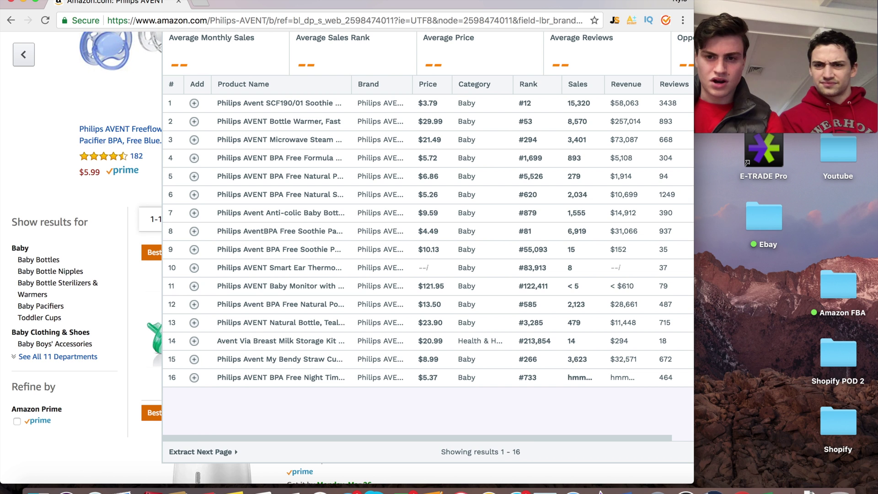
left_click(210, 453)
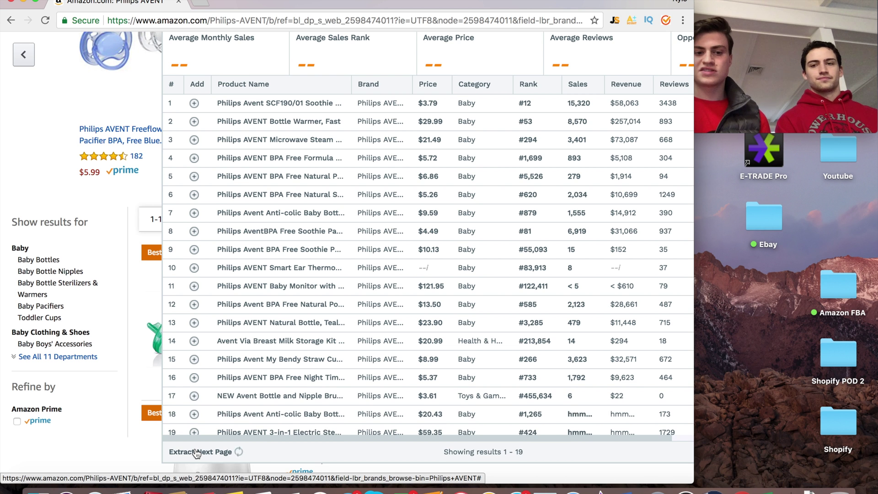
scroll(271, 347, "down", 1)
scroll(269, 352, "down", 4)
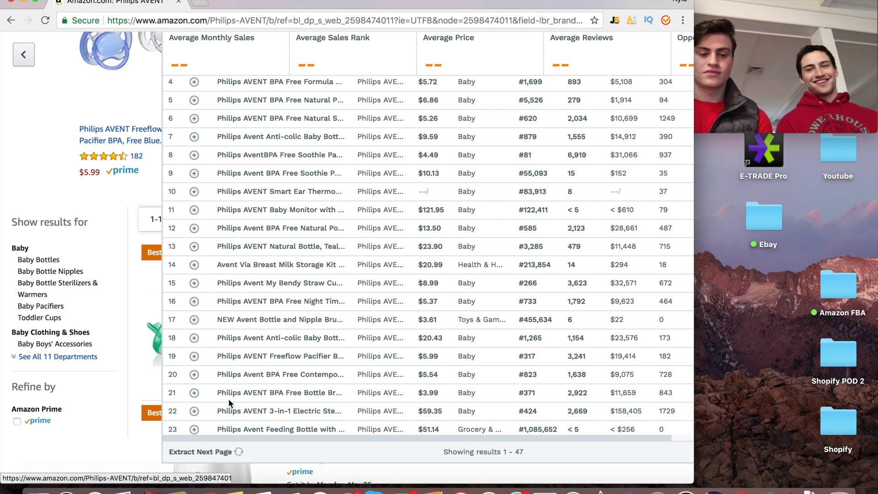
scroll(233, 398, "down", 2)
scroll(234, 402, "up", 5)
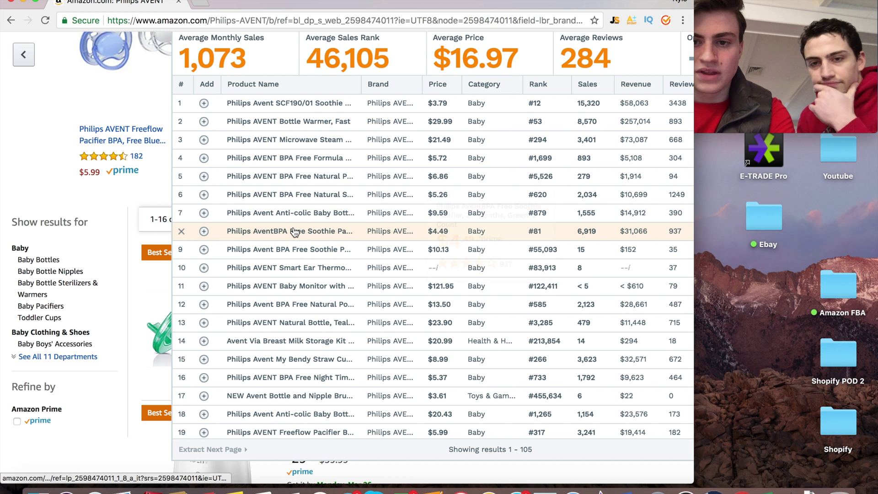
Examine price, rank, sales, revenue and reviews of the extracted products, from the first rows through the My Penguin Sippy cup to the Connected Digital Ear Thermometer
scroll(297, 290, "down", 4)
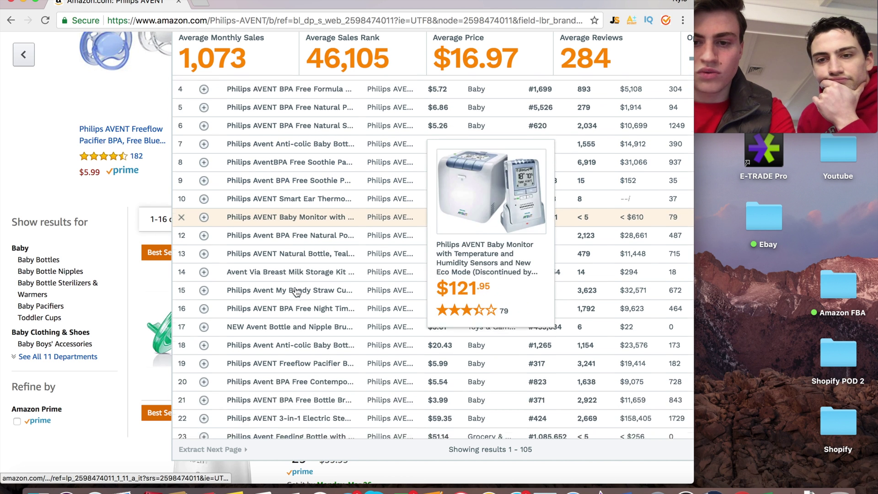
scroll(322, 286, "down", 10)
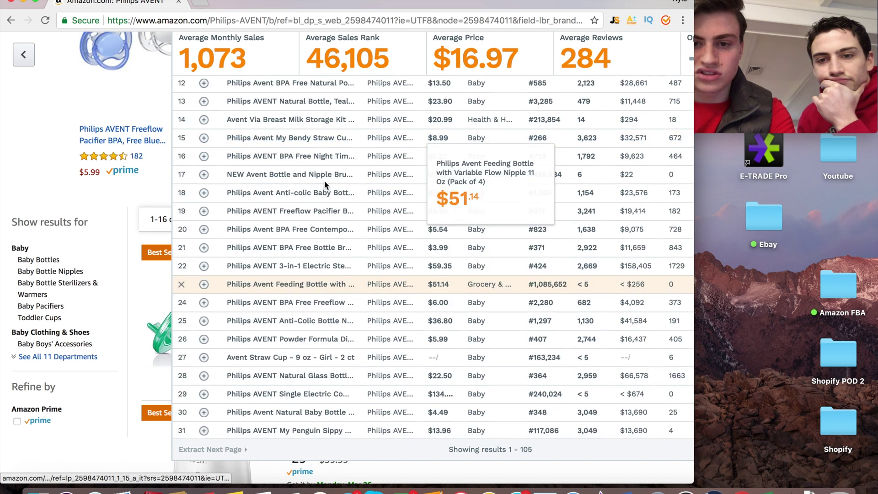
scroll(317, 269, "down", 6)
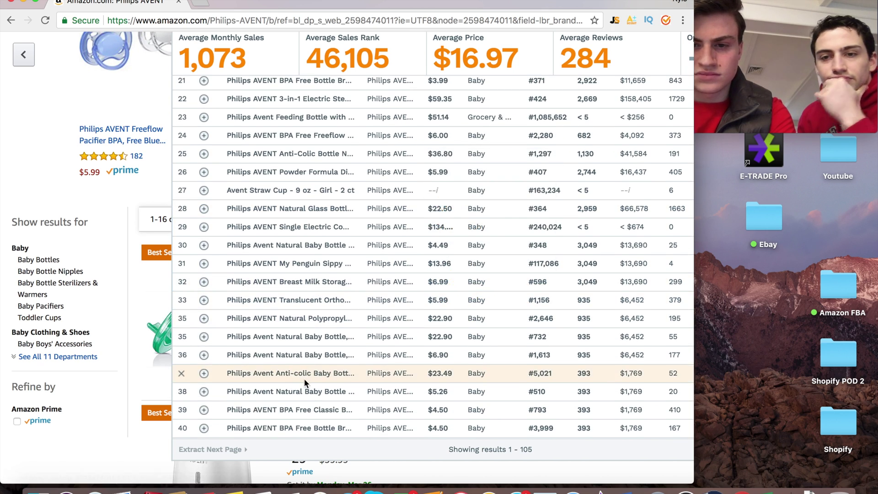
scroll(306, 283, "down", 4)
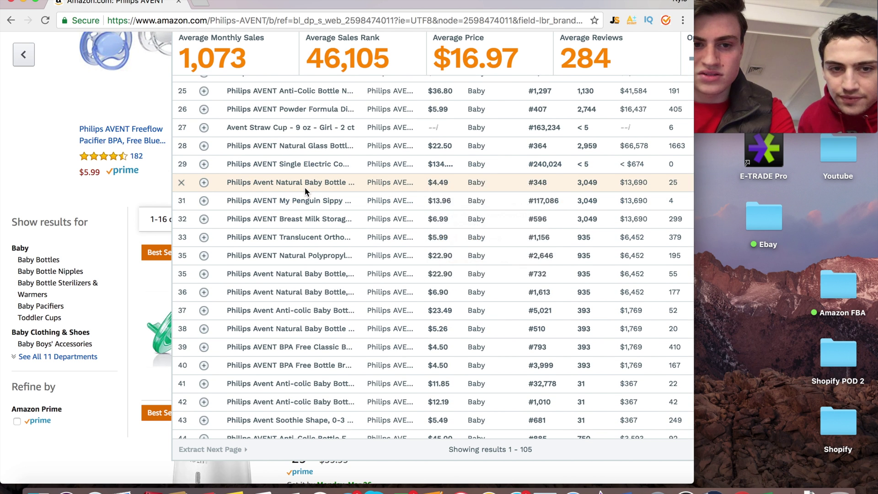
mouse_move(286, 187)
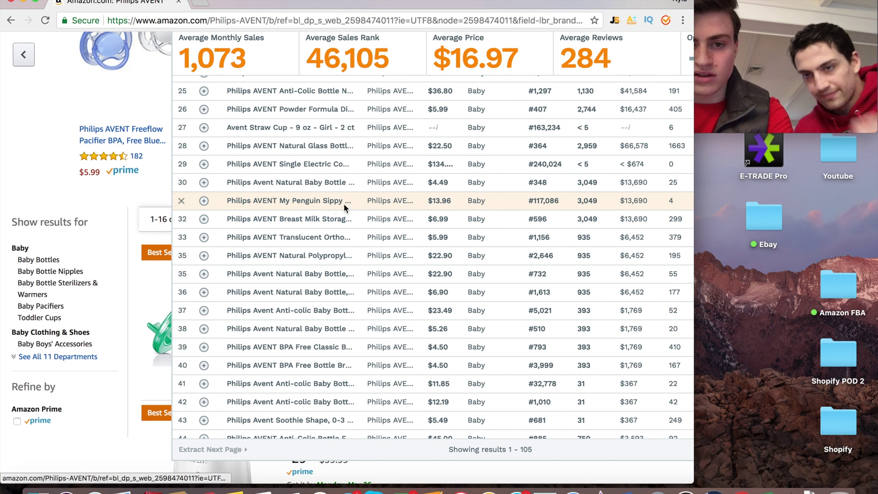
mouse_move(298, 208)
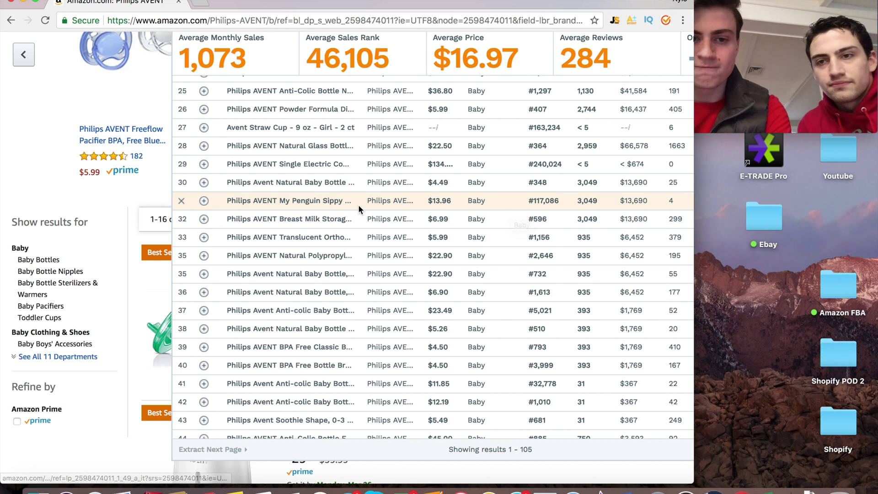
mouse_move(358, 209)
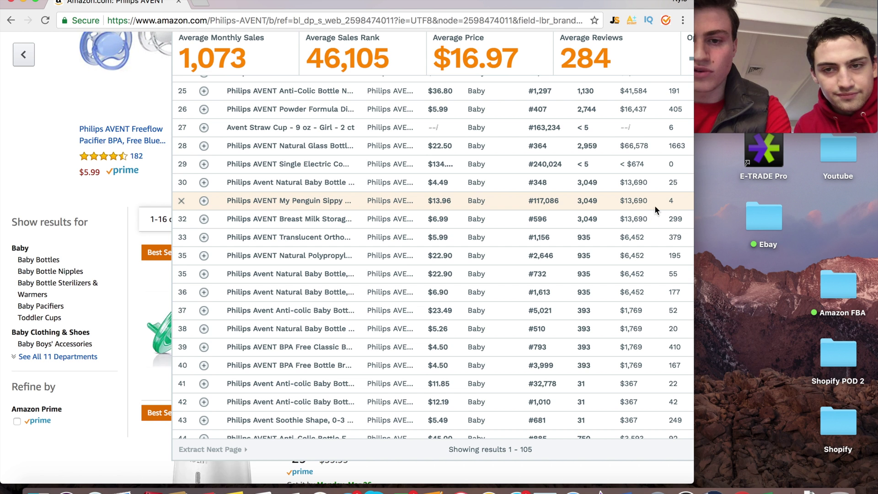
scroll(611, 201, "down", 3)
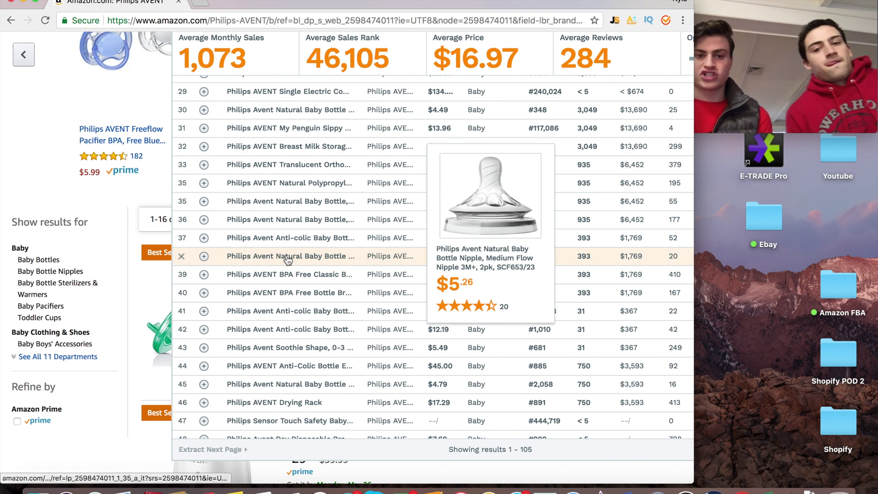
scroll(289, 265, "down", 10)
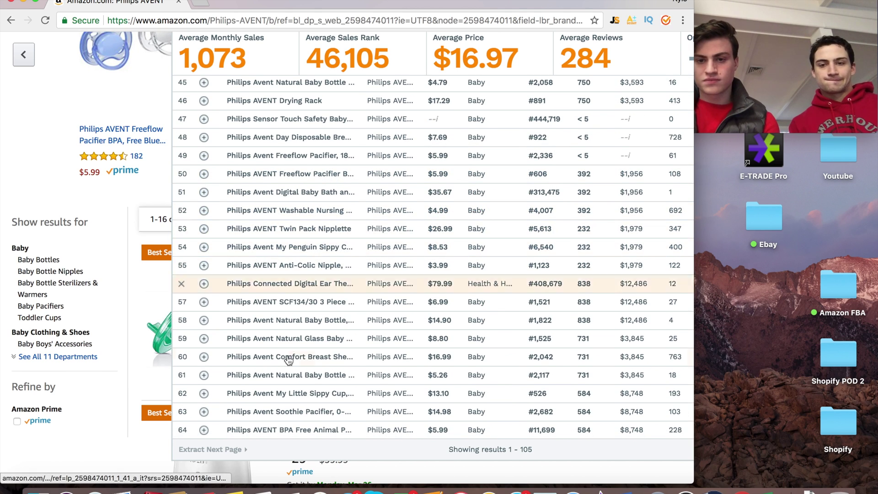
scroll(307, 284, "down", 3)
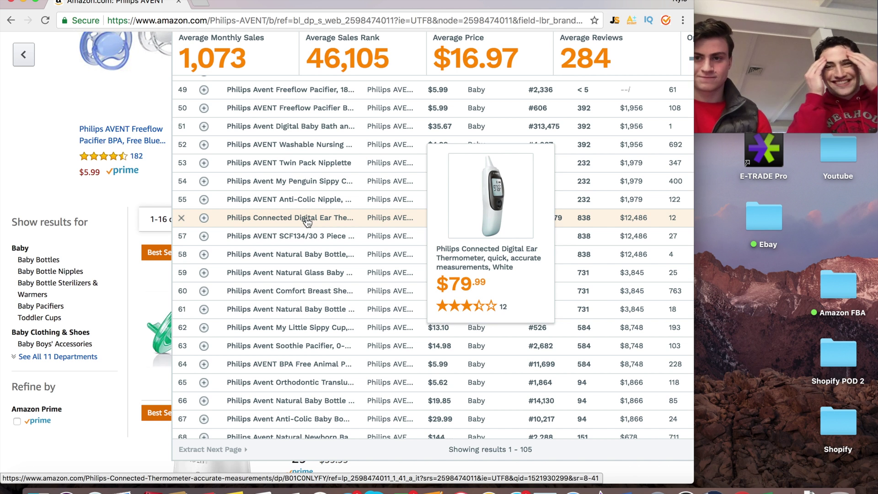
mouse_move(298, 231)
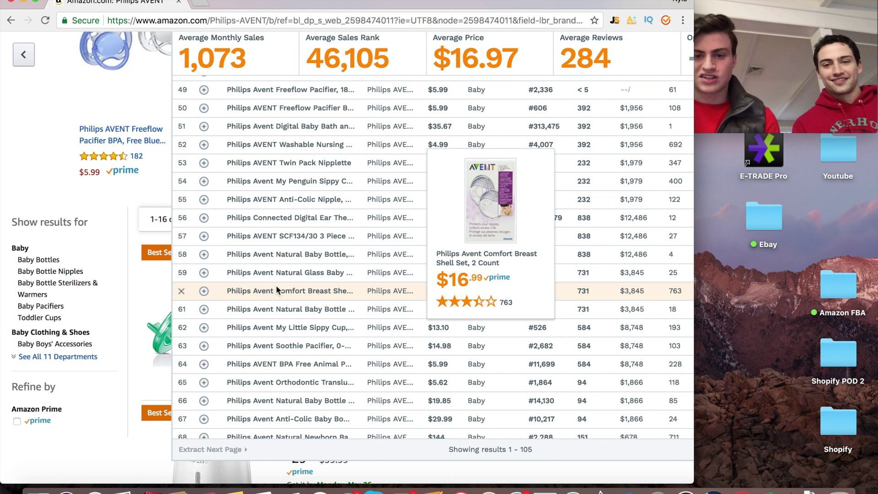
Examine the remaining products to the end of the table, including the Digital Baby Soother thermometer set, and return to the first rows
scroll(274, 354, "down", 5)
scroll(273, 358, "down", 10)
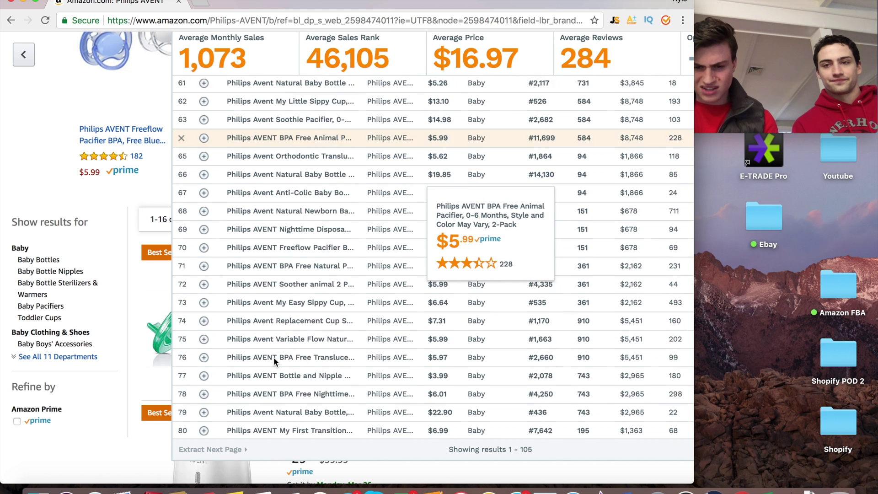
scroll(285, 301, "down", 7)
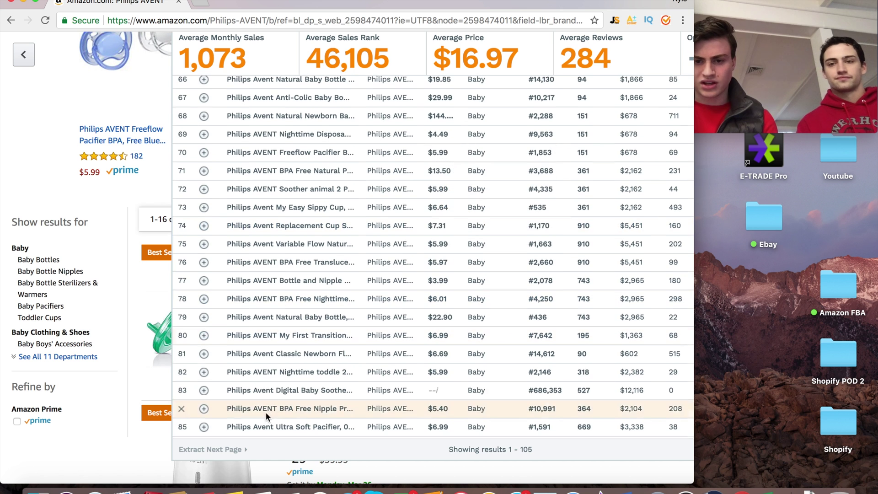
scroll(306, 354, "up", 2)
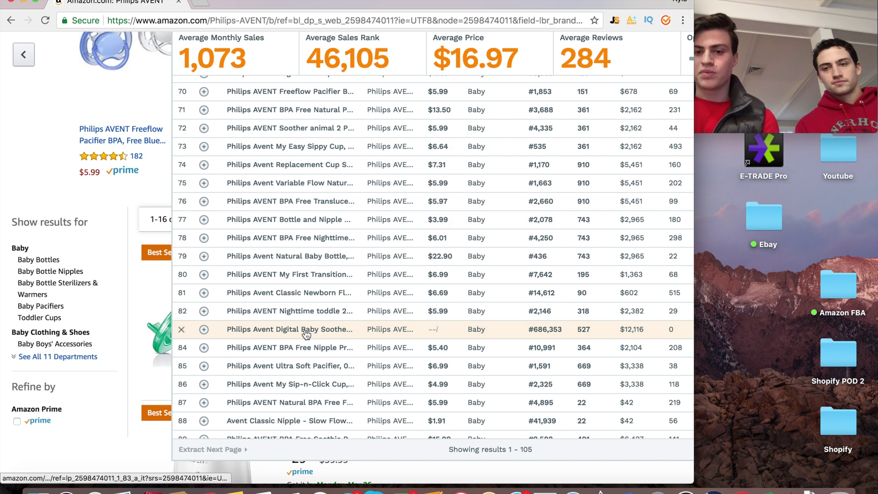
mouse_move(305, 331)
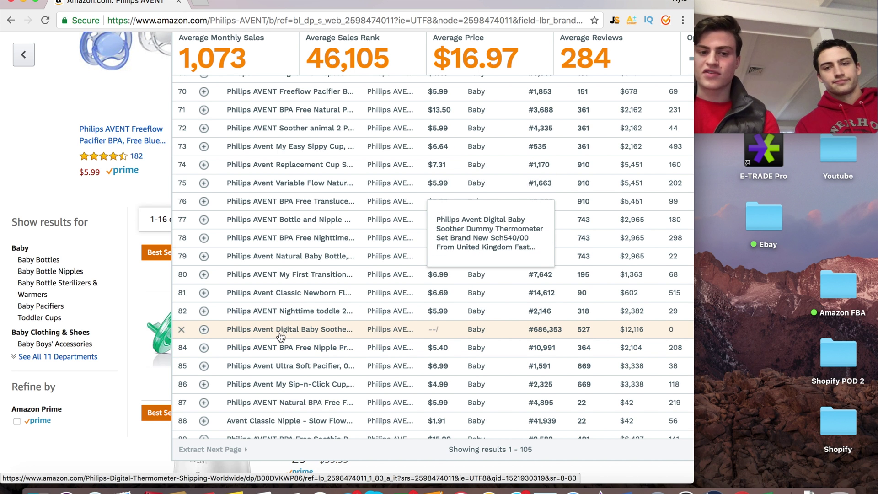
scroll(280, 336, "down", 5)
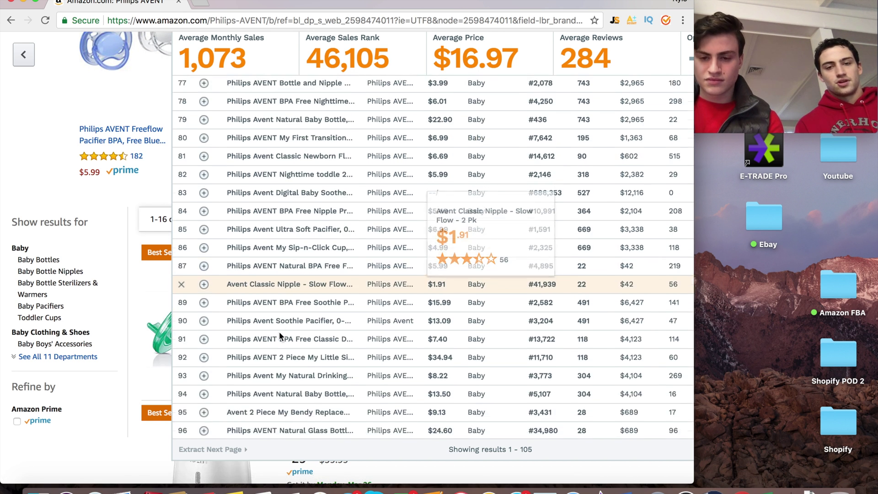
scroll(279, 334, "down", 7)
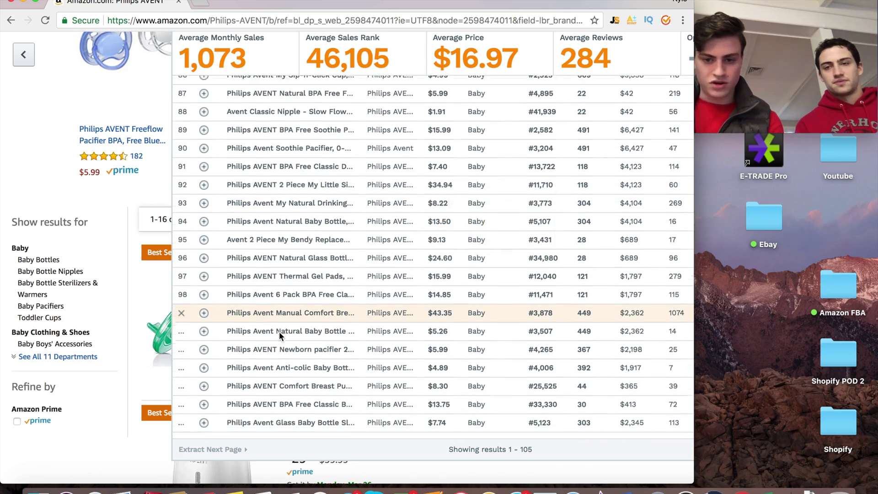
scroll(292, 275, "up", 8)
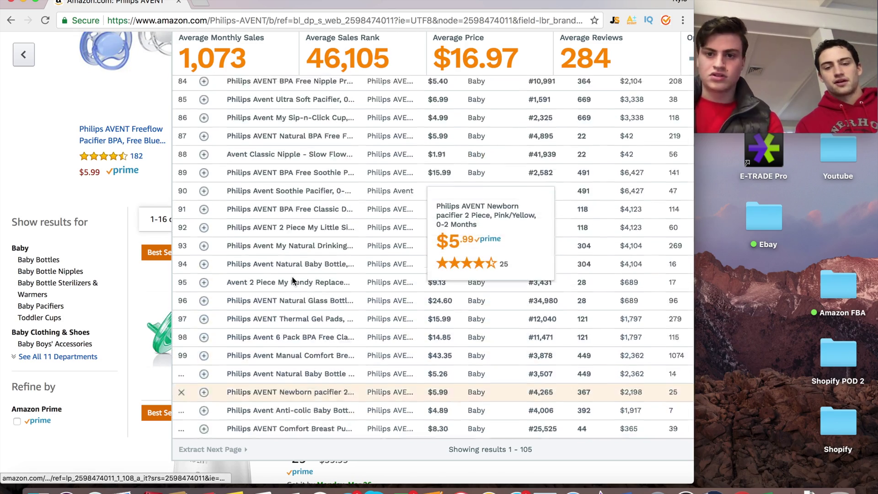
scroll(291, 276, "up", 20)
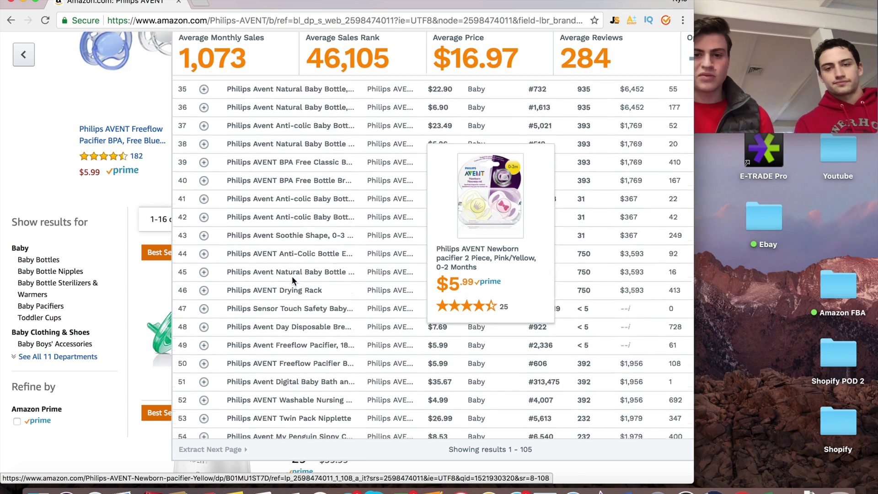
scroll(333, 198, "up", 5)
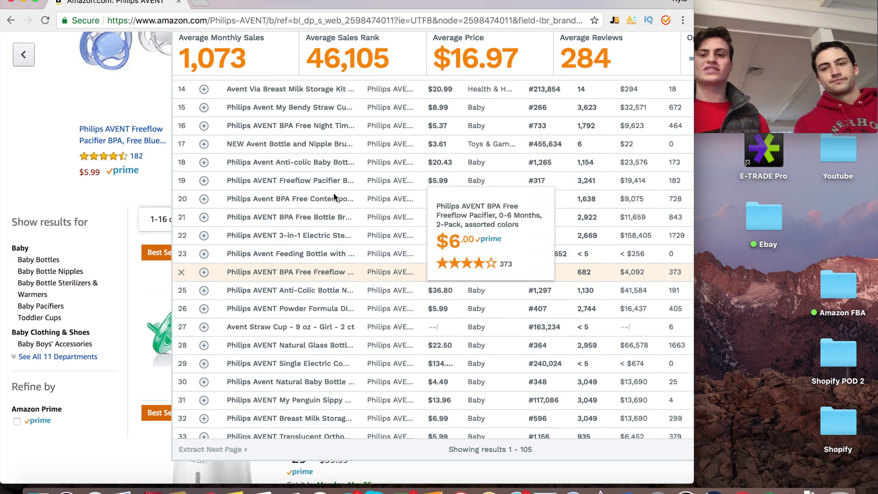
scroll(334, 197, "up", 4)
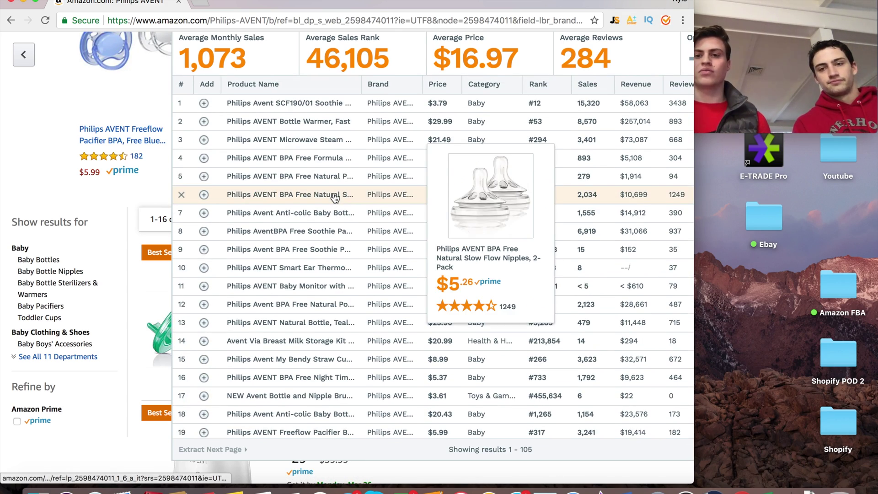